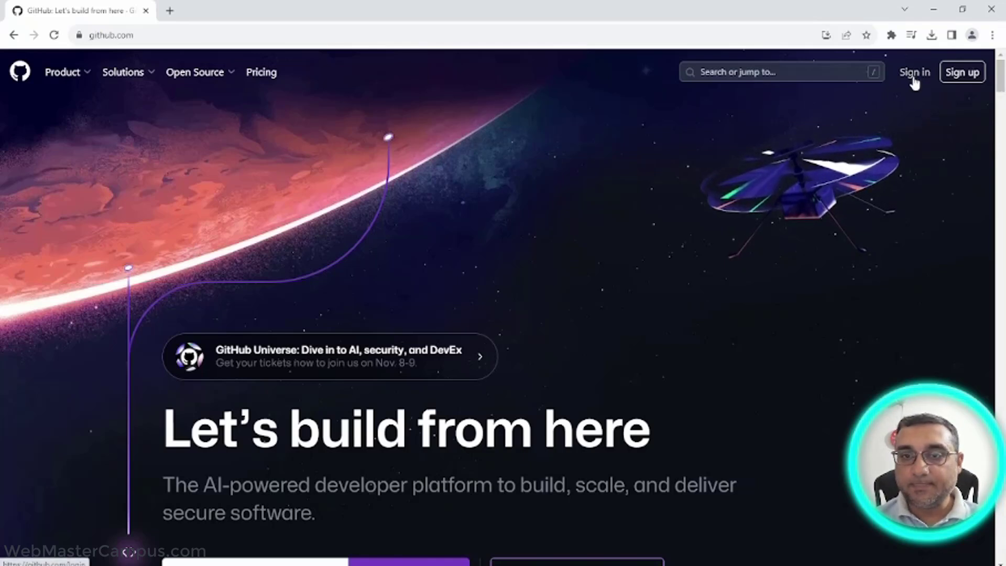
- View GitHub's account sign-up page, and open the github.com sign-in page in a new browser tab
{"action": "left_click", "coordinate": [963, 83]}
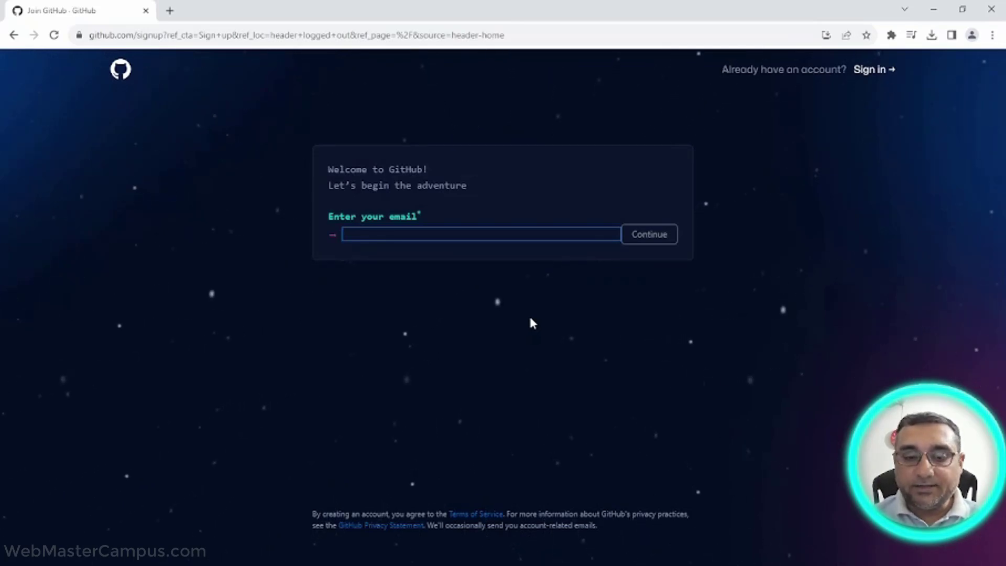
{"action": "left_click", "coordinate": [170, 11]}
{"action": "type", "text": "git"}
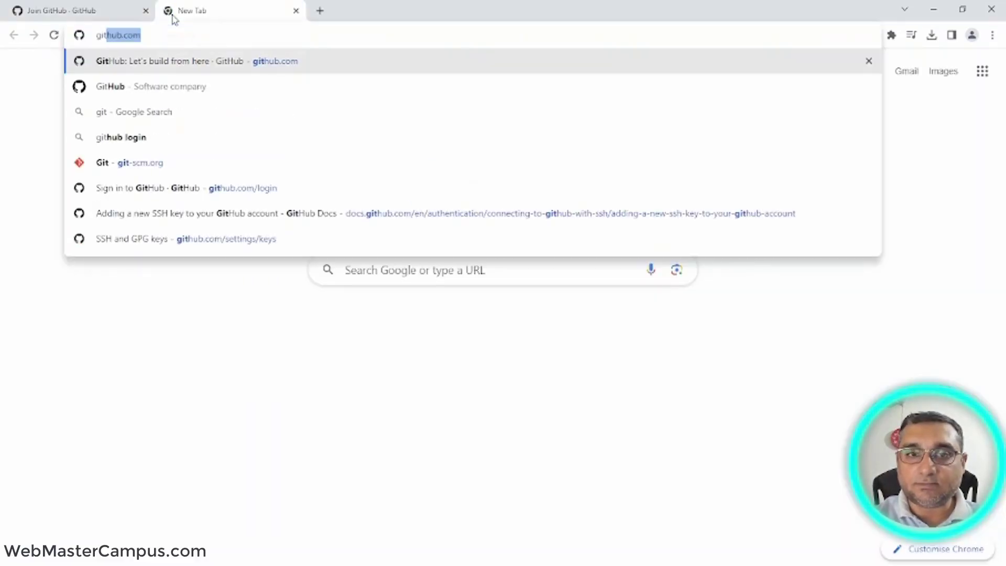
{"action": "key", "text": "Return"}
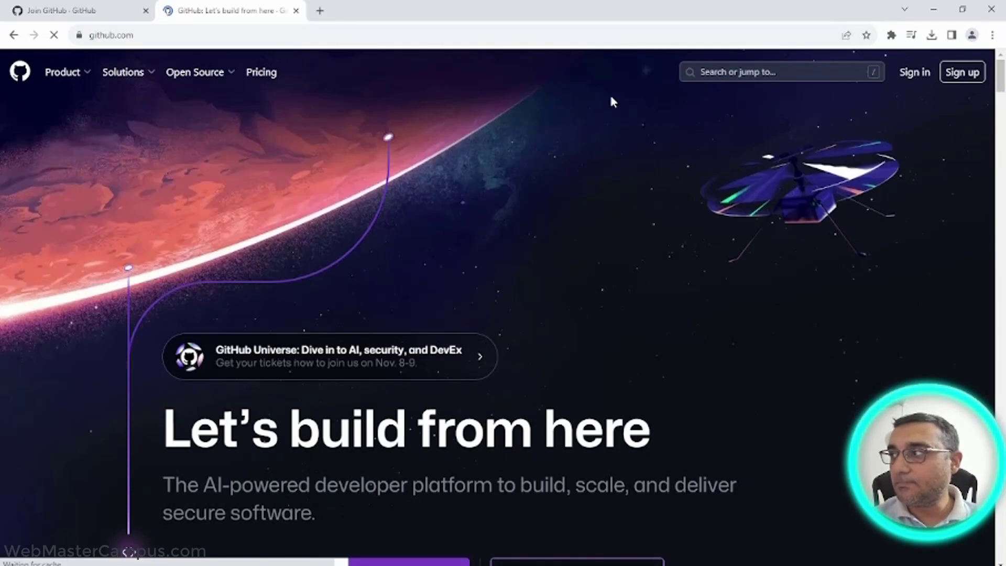
{"action": "left_click", "coordinate": [909, 75]}
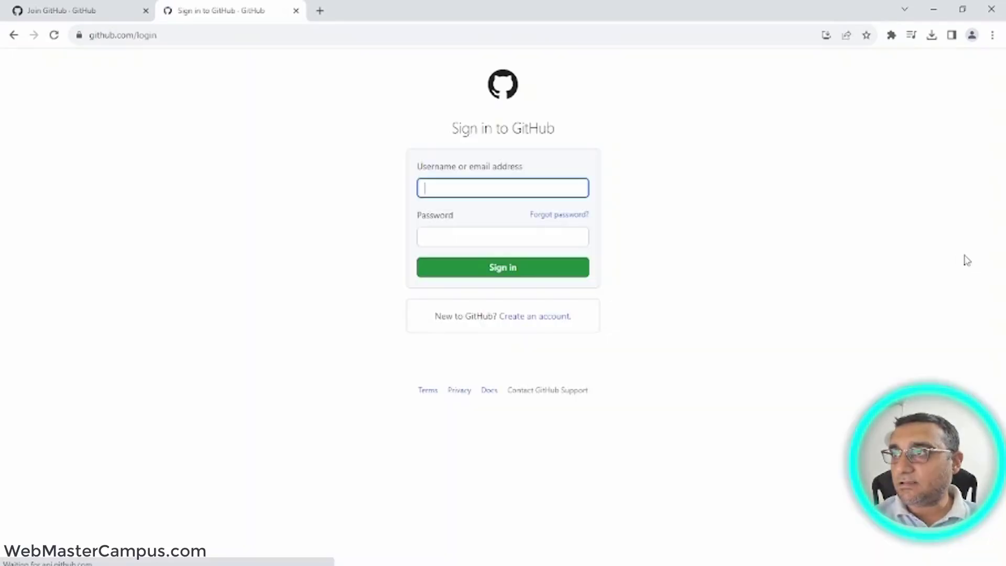
- Sign in to GitHub with the account username and password
{"action": "type", "text": "tari"}
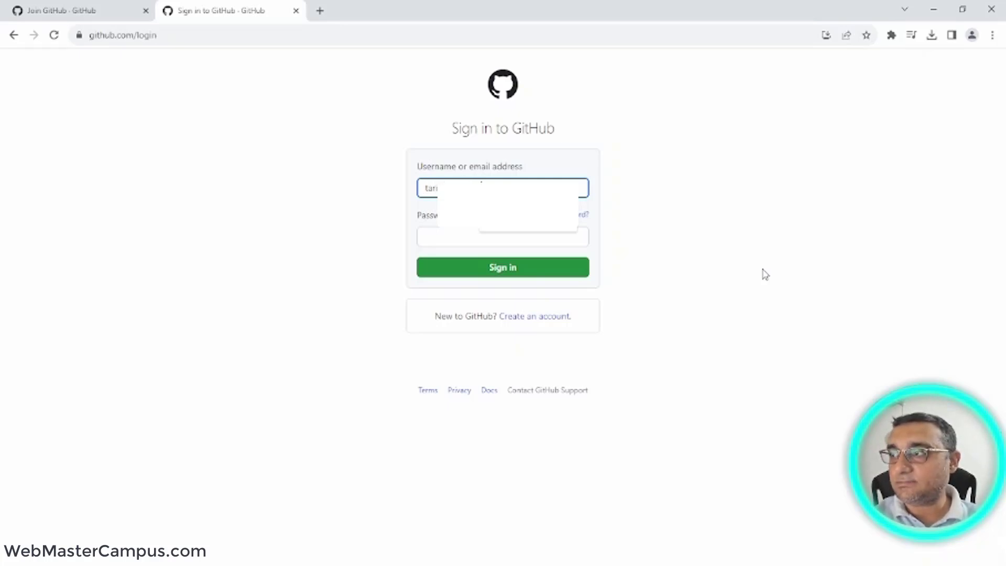
{"action": "key", "text": "Tab"}
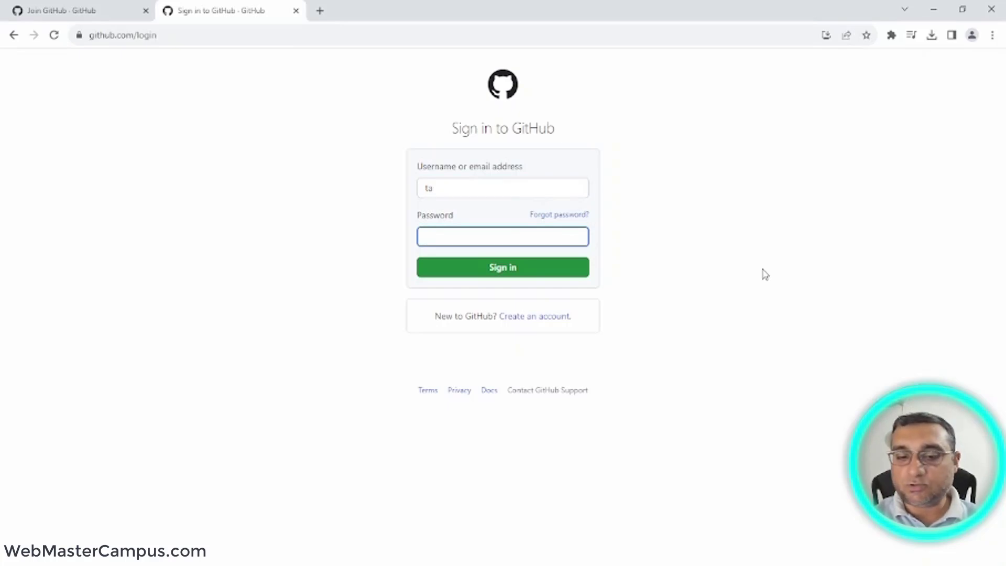
{"action": "type", "text": "•••••••••"}
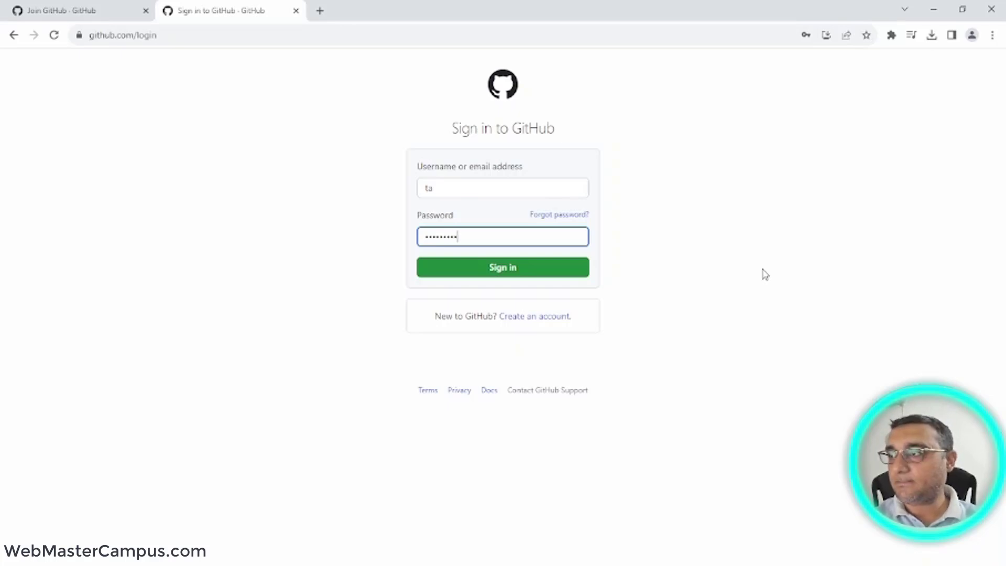
{"action": "key", "text": "Return"}
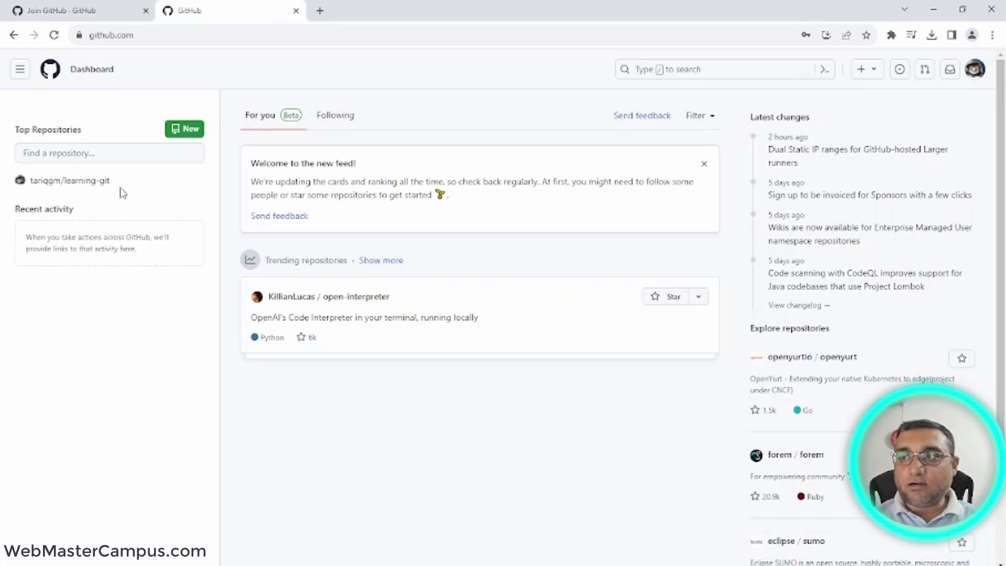
- Start a new repository and name it first_project
{"action": "mouse_move", "coordinate": [92, 188]}
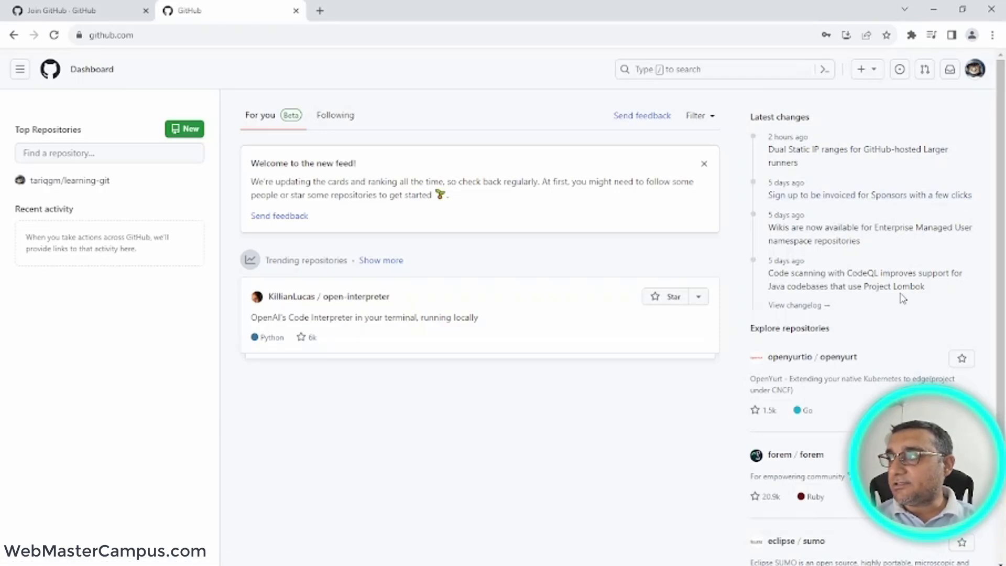
{"action": "left_click", "coordinate": [876, 77]}
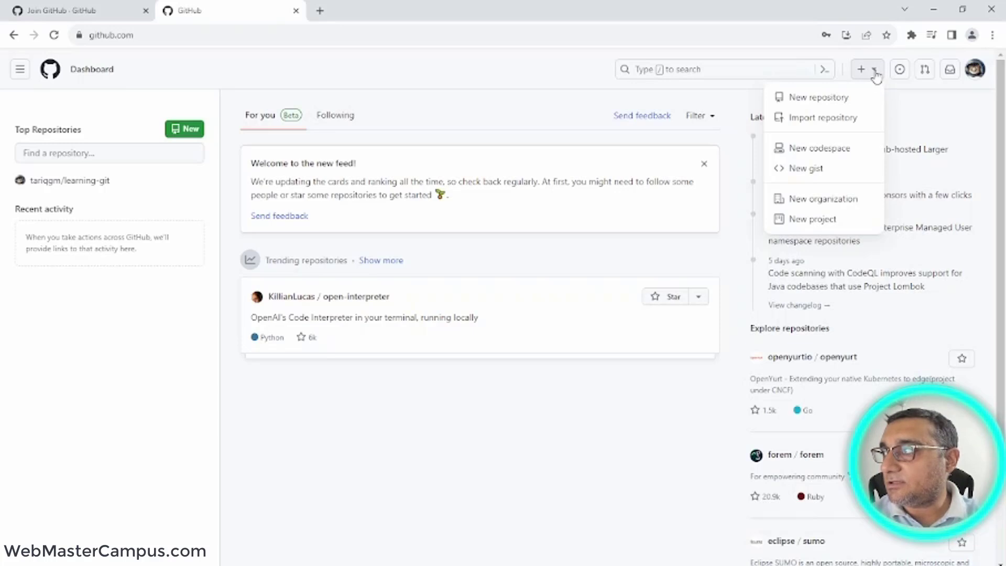
{"action": "left_click", "coordinate": [840, 98]}
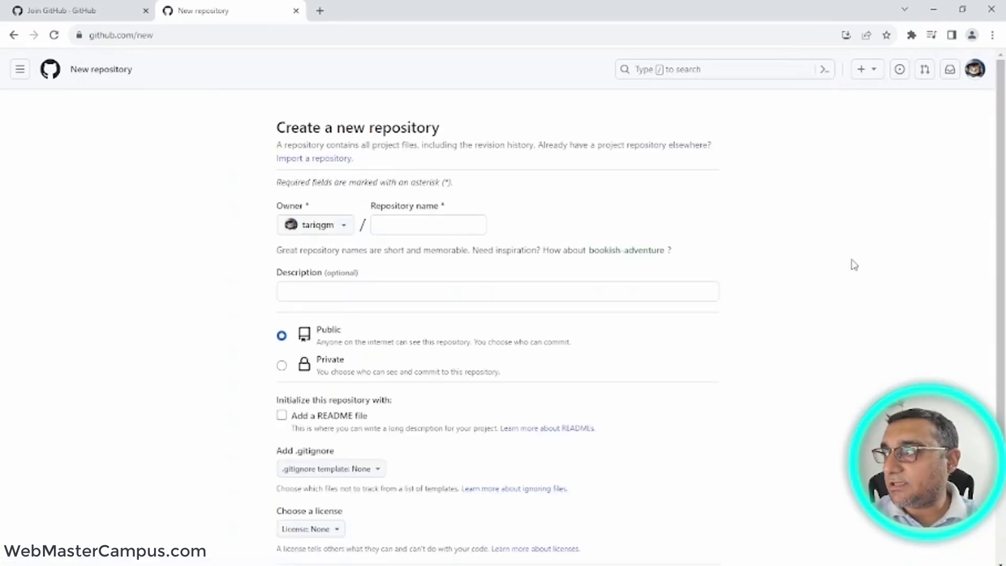
{"action": "scroll", "coordinate": [854, 265], "scroll_direction": "down", "scroll_amount": 1}
{"action": "left_click", "coordinate": [467, 161]}
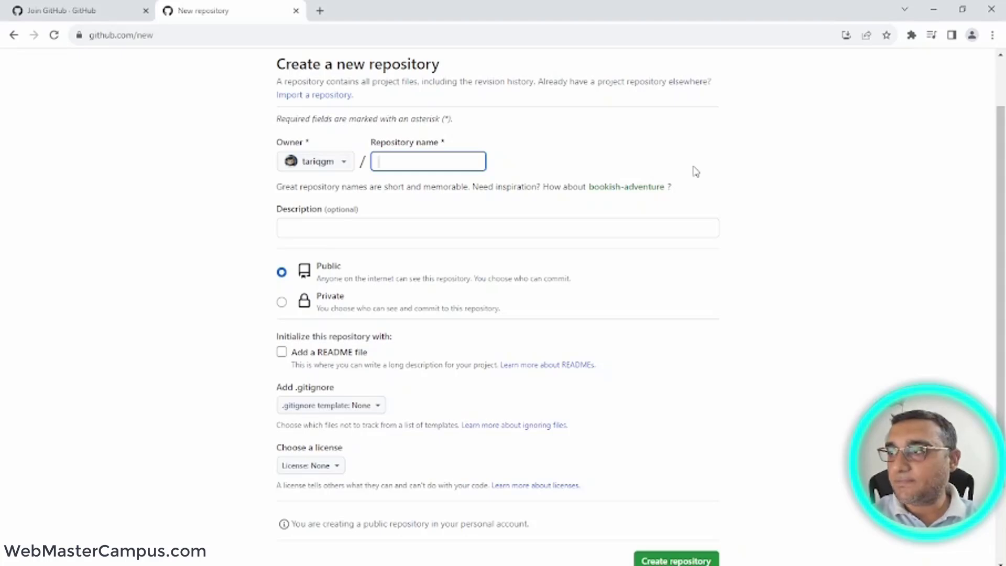
{"action": "type", "text": "gith"}
{"action": "key", "text": "BackSpace"}
{"action": "key", "text": "BackSpace"}
{"action": "key", "text": "BackSpace"}
{"action": "key", "text": "BackSpace"}
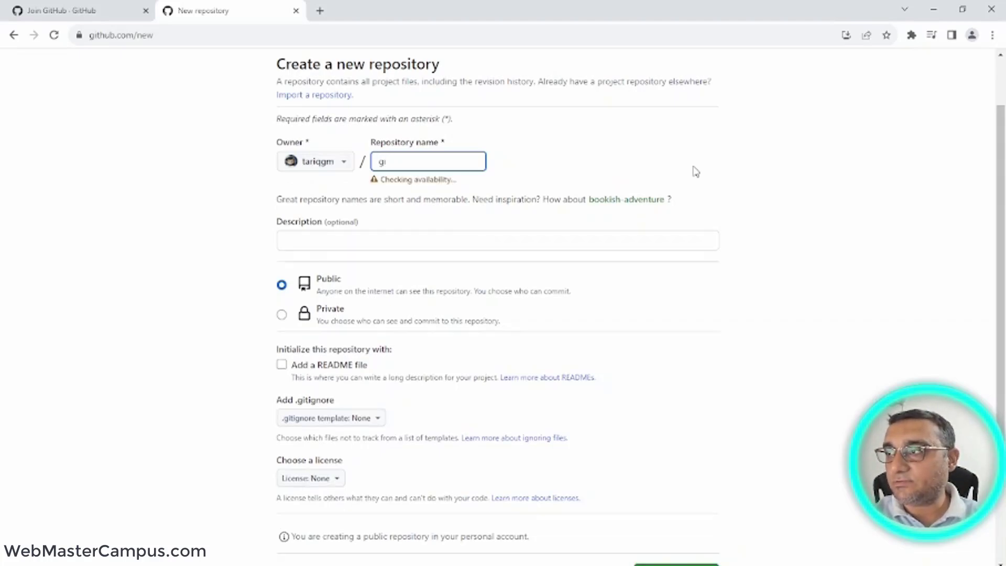
{"action": "type", "text": "first_project"}
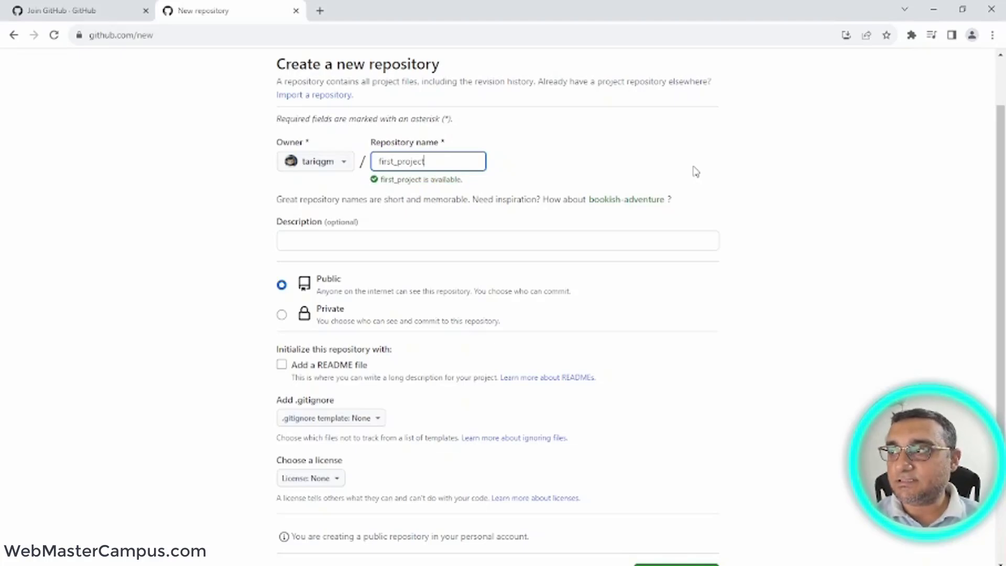
- Enter "This is my first HTML CSS Project" as the repository description
{"action": "key", "text": "Tab"}
{"action": "key", "text": "Tab"}
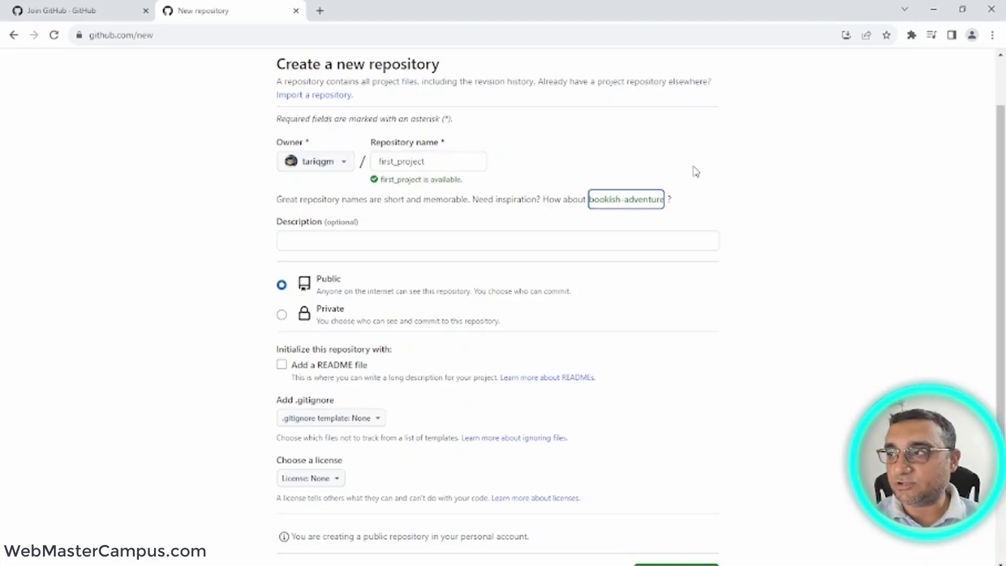
{"action": "type", "text": "T"}
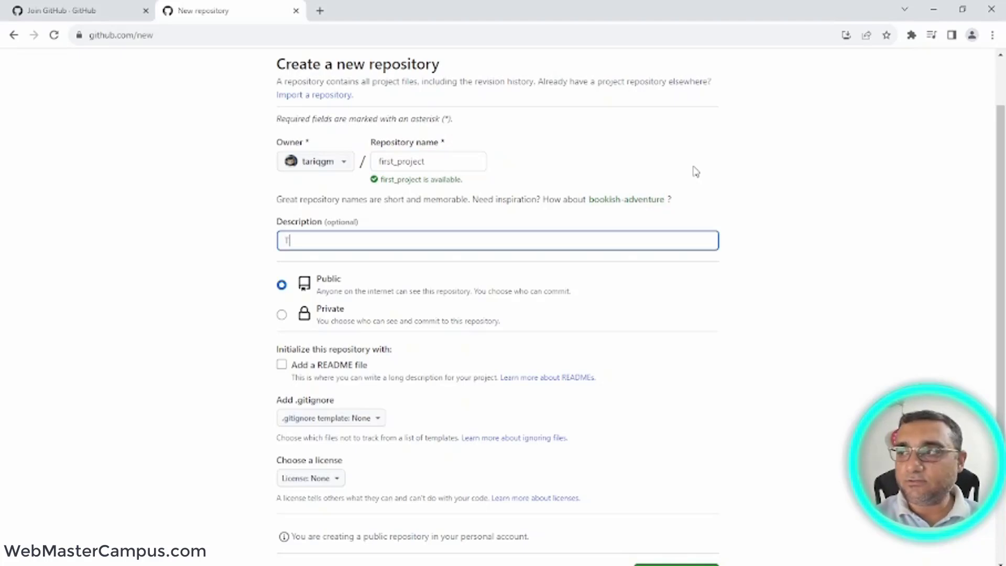
{"action": "type", "text": "his is my "}
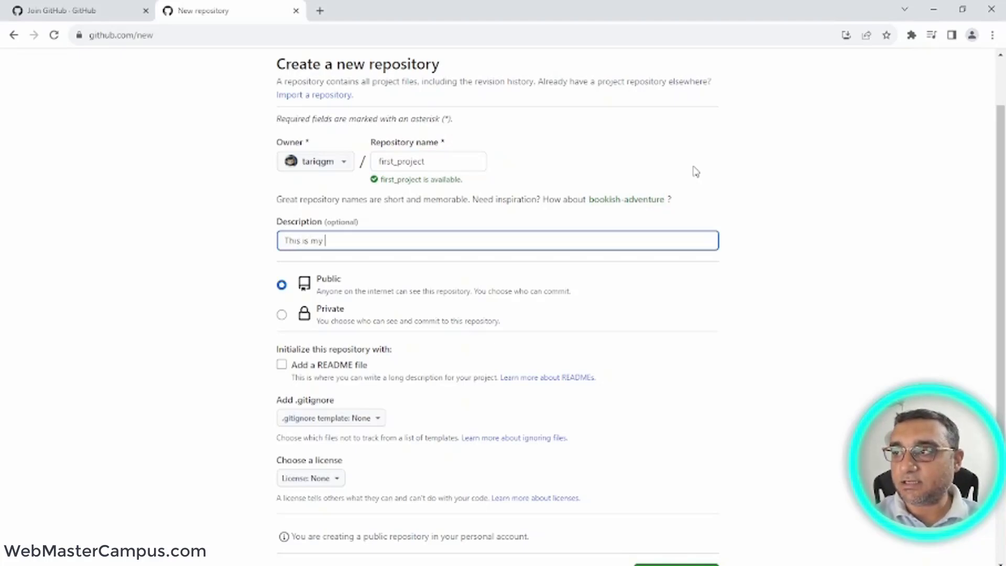
{"action": "type", "text": "first H"}
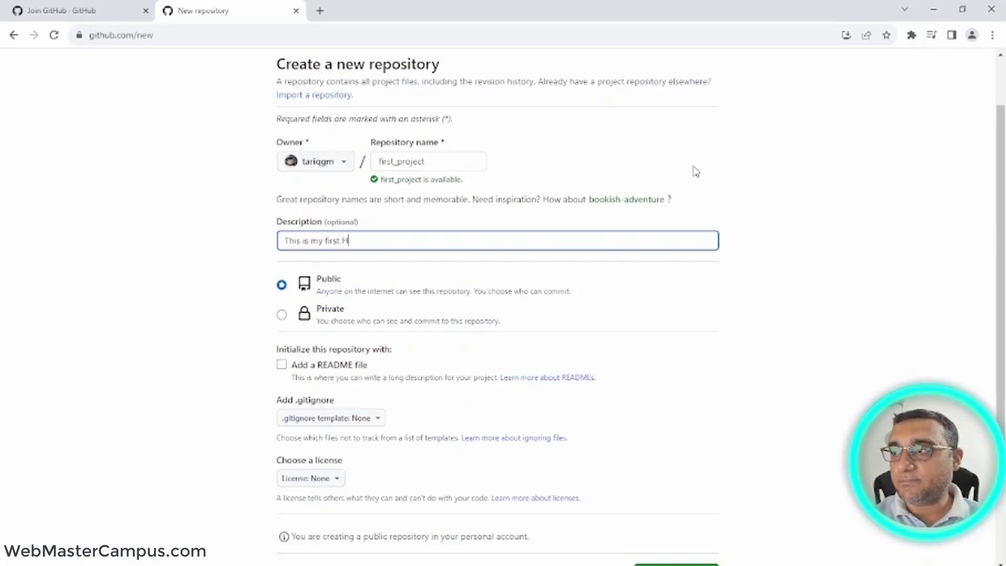
{"action": "type", "text": "TML CSS Project"}
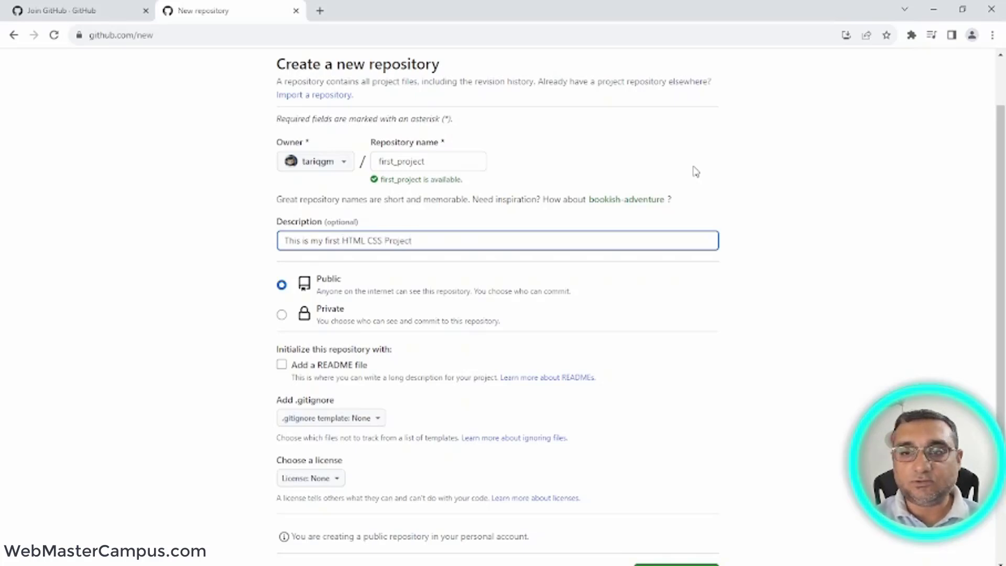
{"action": "key", "text": "Tab"}
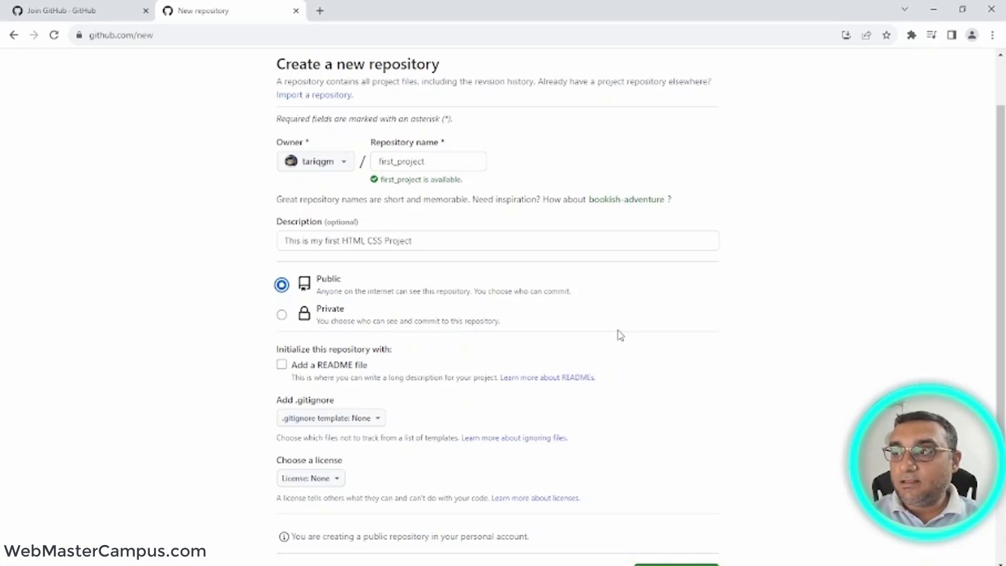
- Initialize the public repository with a README file and create it without a license
{"action": "left_click", "coordinate": [325, 370]}
{"action": "scroll", "coordinate": [775, 319], "scroll_direction": "down", "scroll_amount": 2}
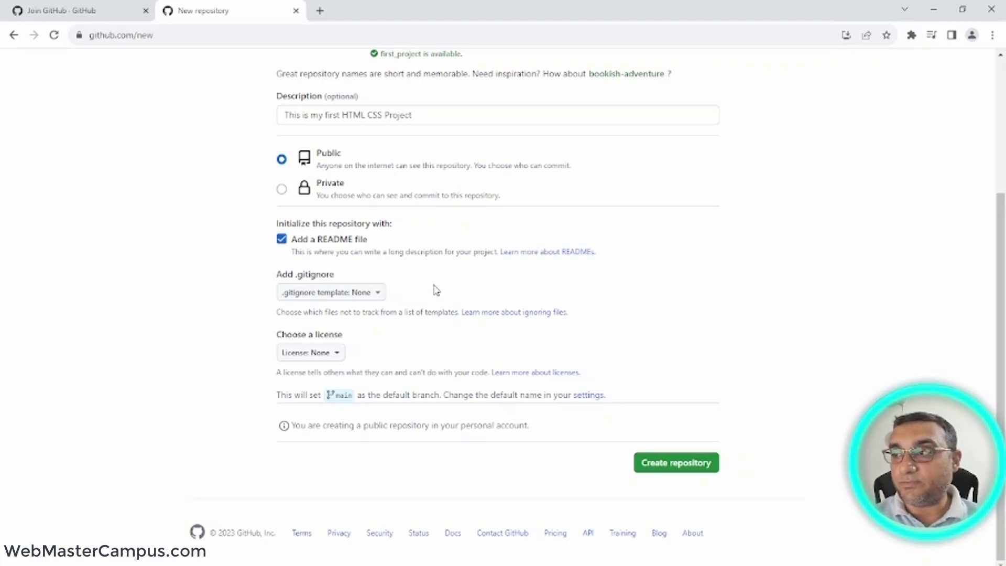
{"action": "left_click", "coordinate": [340, 355]}
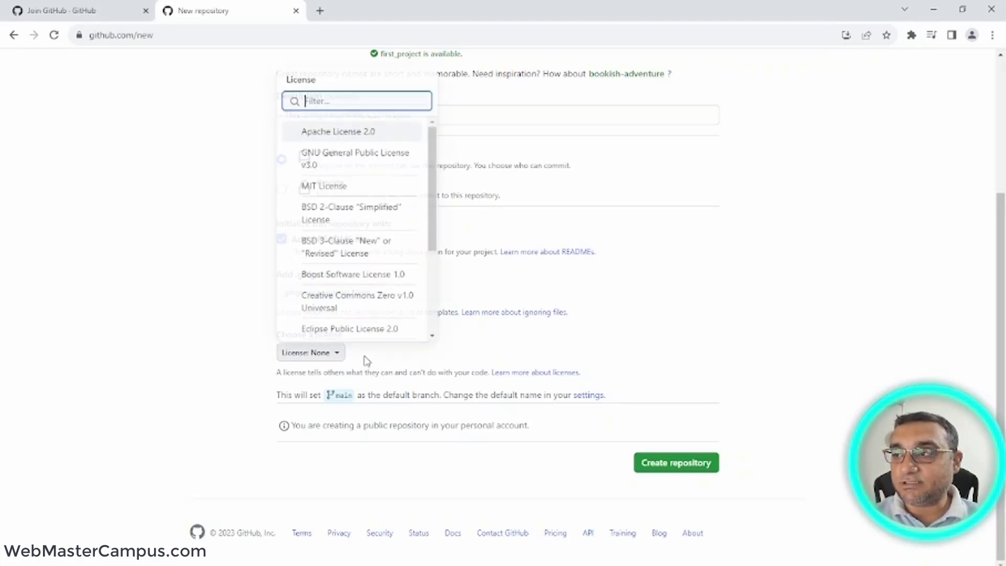
{"action": "left_click", "coordinate": [337, 353]}
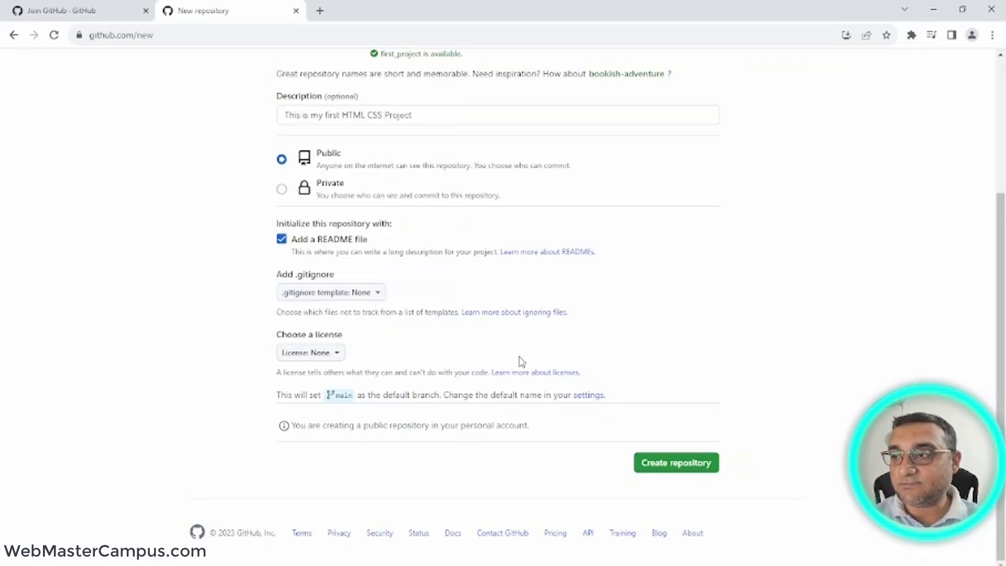
{"action": "left_click", "coordinate": [682, 463]}
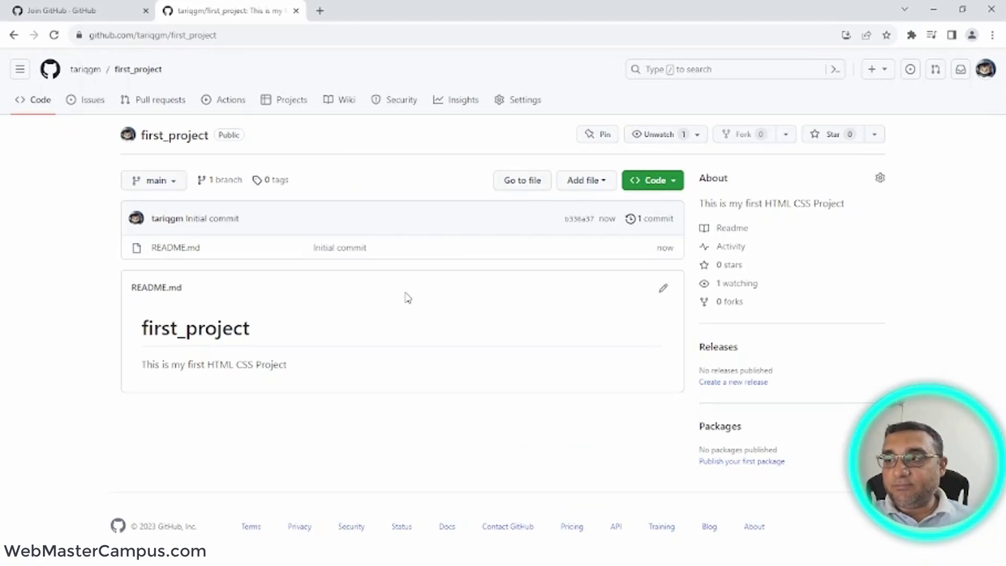
{"action": "left_click_drag", "start_coordinate": [250, 329], "coordinate": [161, 330]}
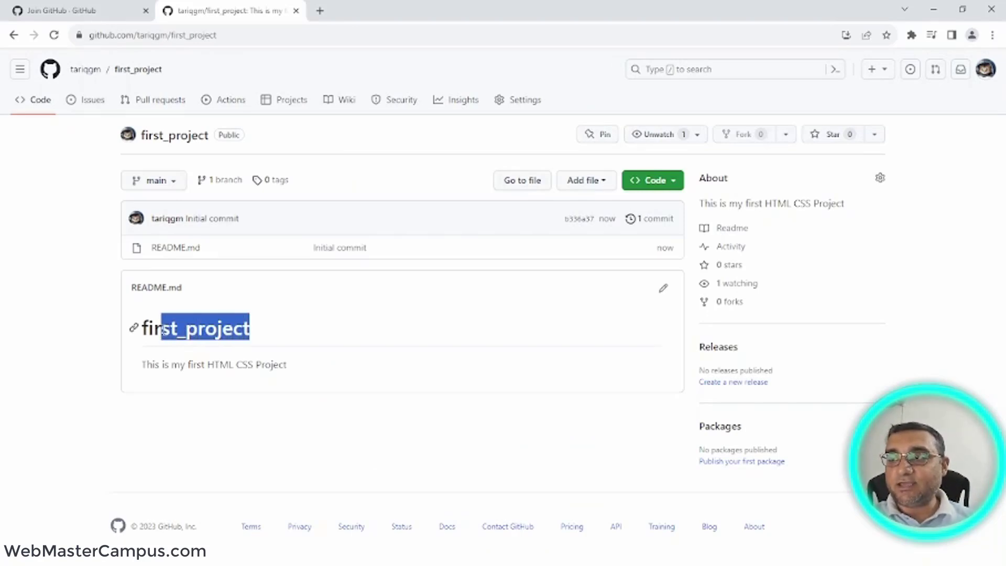
{"action": "left_click_drag", "start_coordinate": [274, 366], "coordinate": [217, 378]}
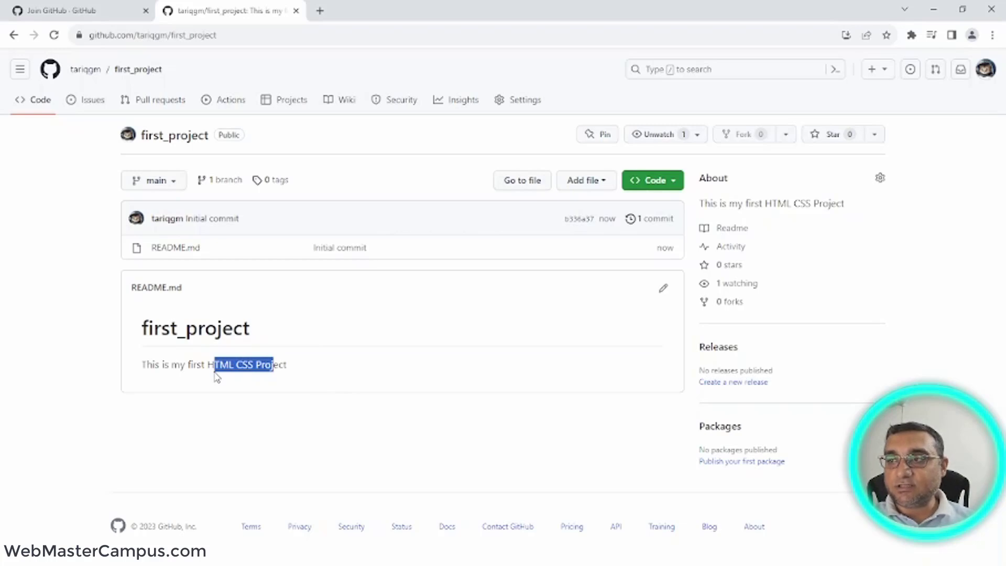